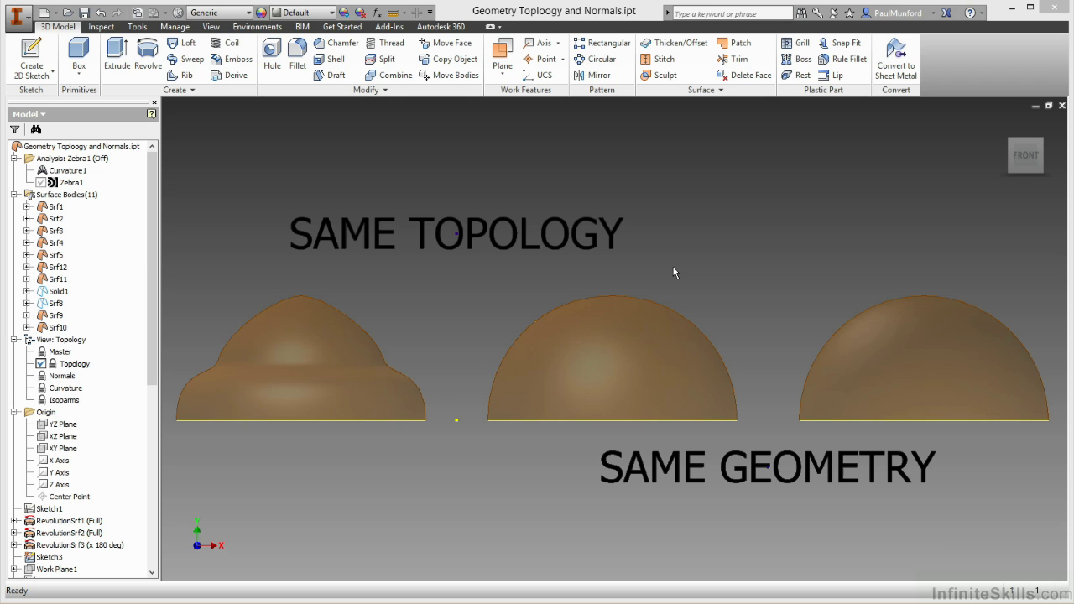
Rotate the three-dome Topology scene from the Front view to the isometric home view (F6).
key("F6")
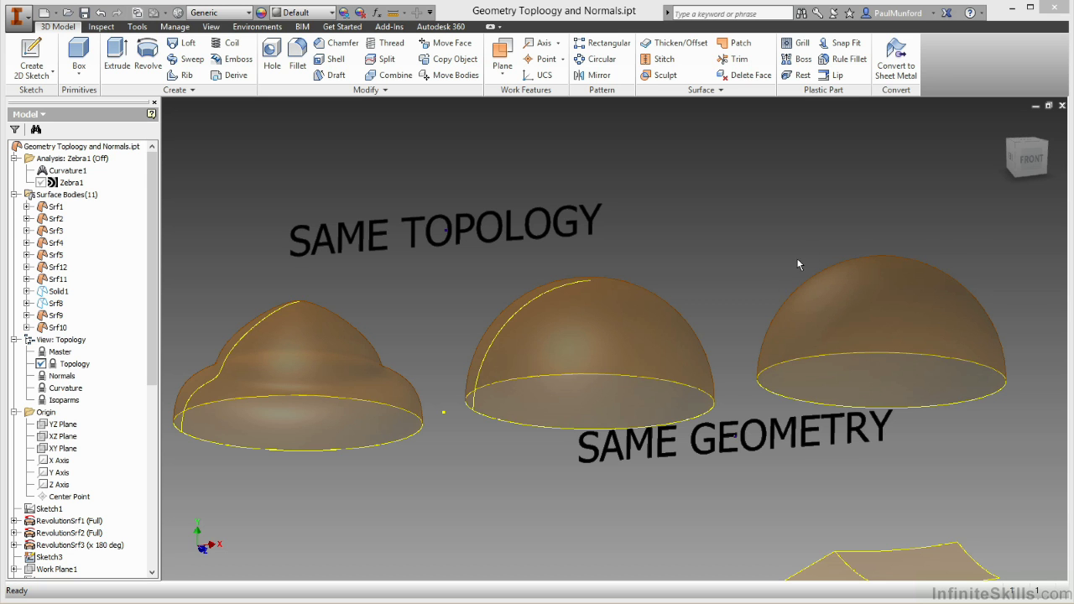
Activate the Normals design view to show the SURFACE NORMALS patches with their normal lines.
double_click(72, 377)
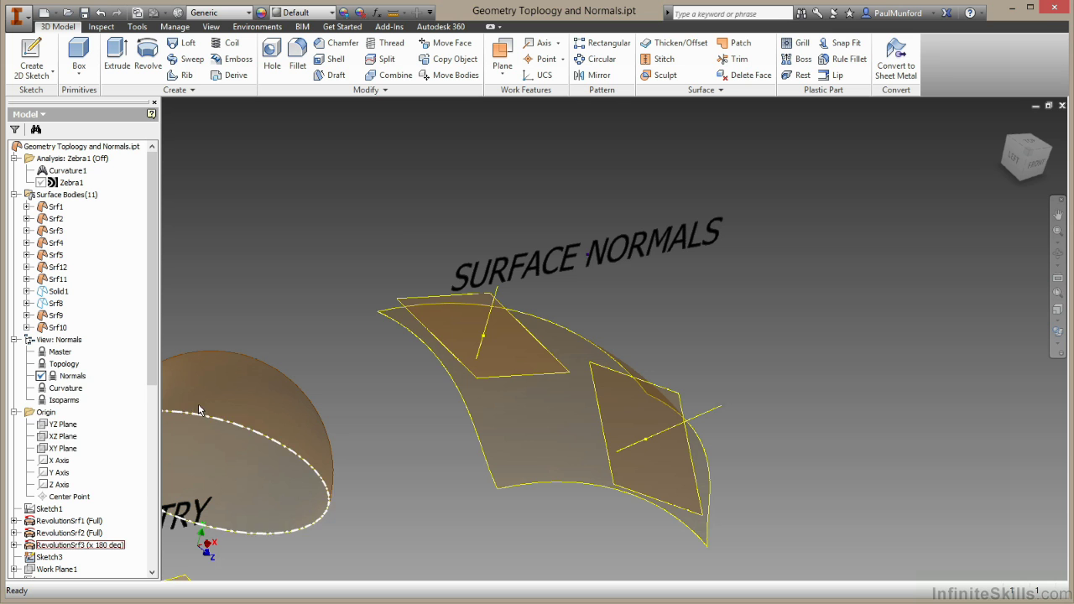
Activate the Curvature design view, bringing up the LoftSrf3 loft with sections Edges6 and Edges8.
right_click(69, 390)
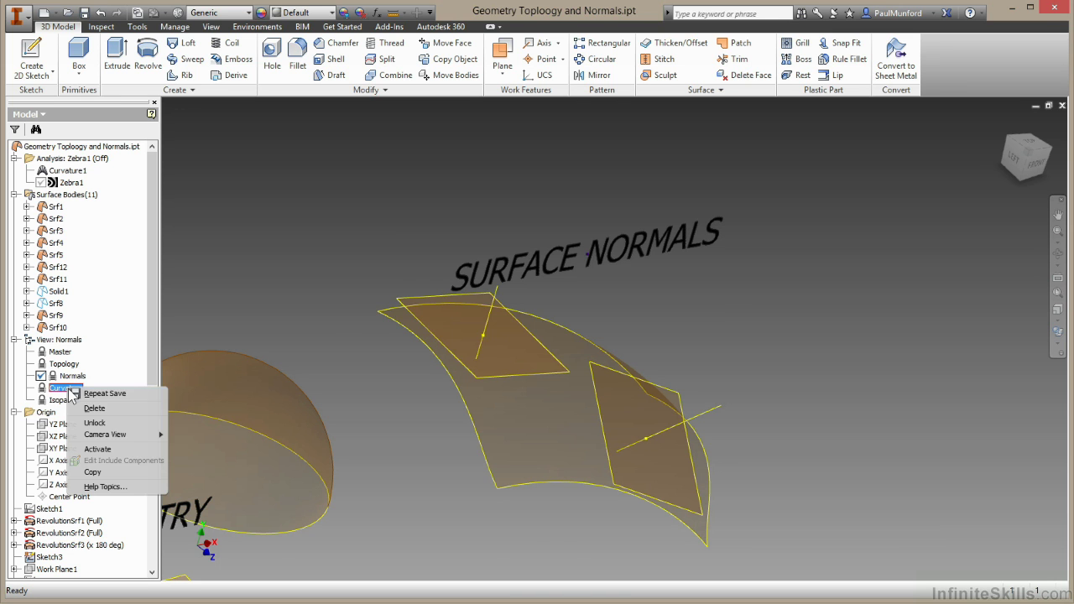
left_click(104, 449)
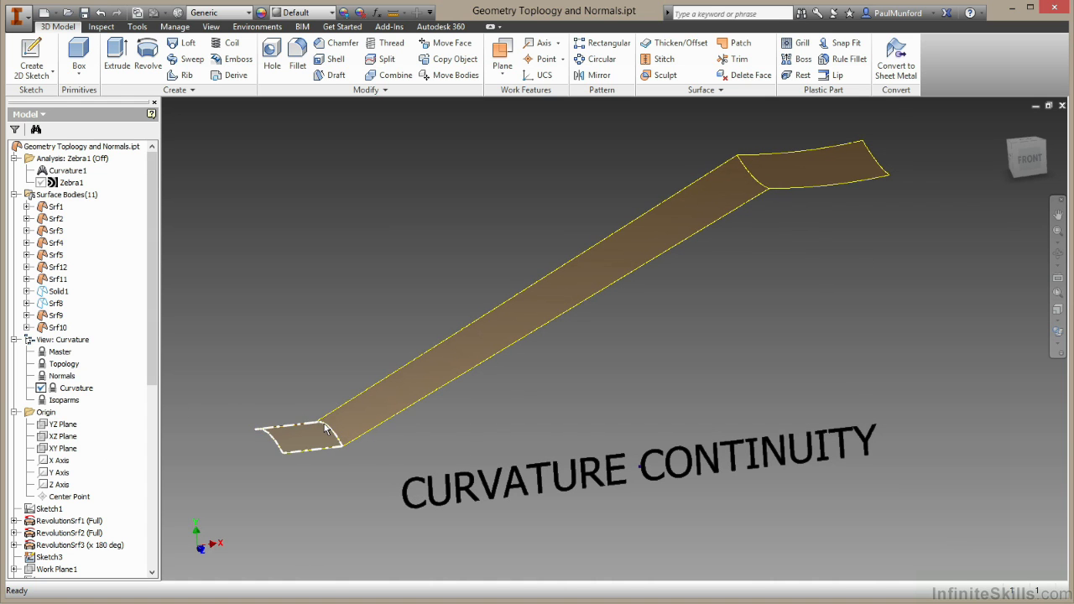
mouse_move(324, 425)
Set LoftSrf3's Edges6 end to Tangent and its Edges8 end to Smooth (G2), weight 1.
double_click(393, 383)
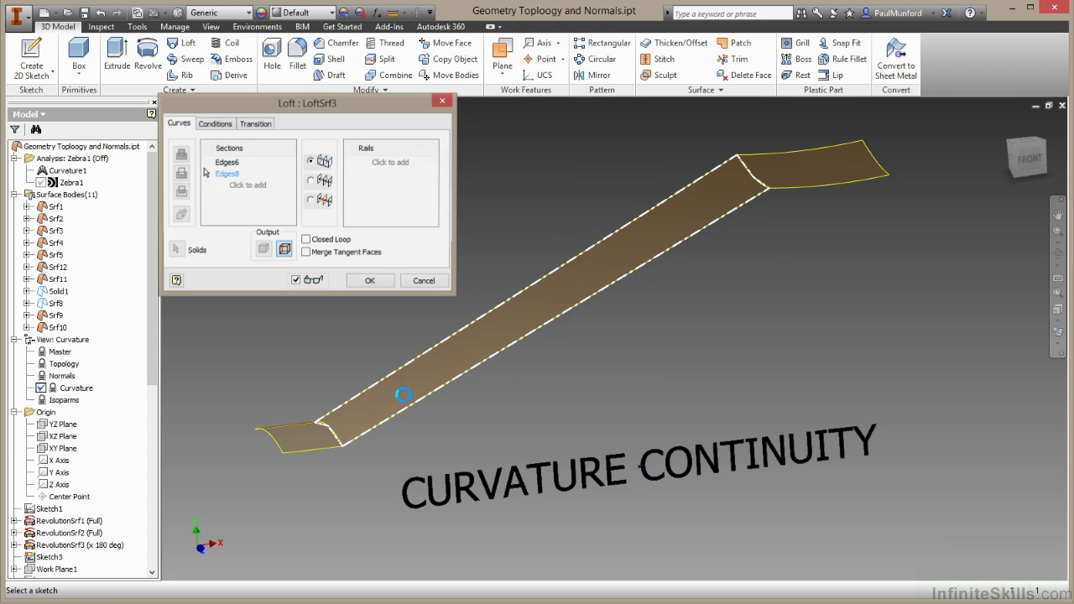
left_click(215, 124)
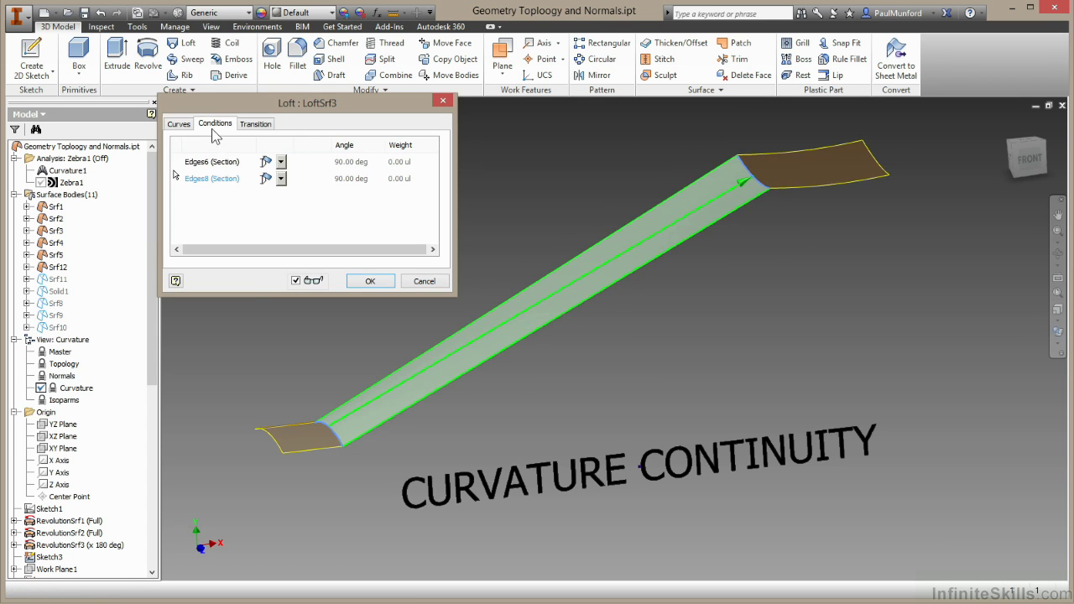
left_click(281, 164)
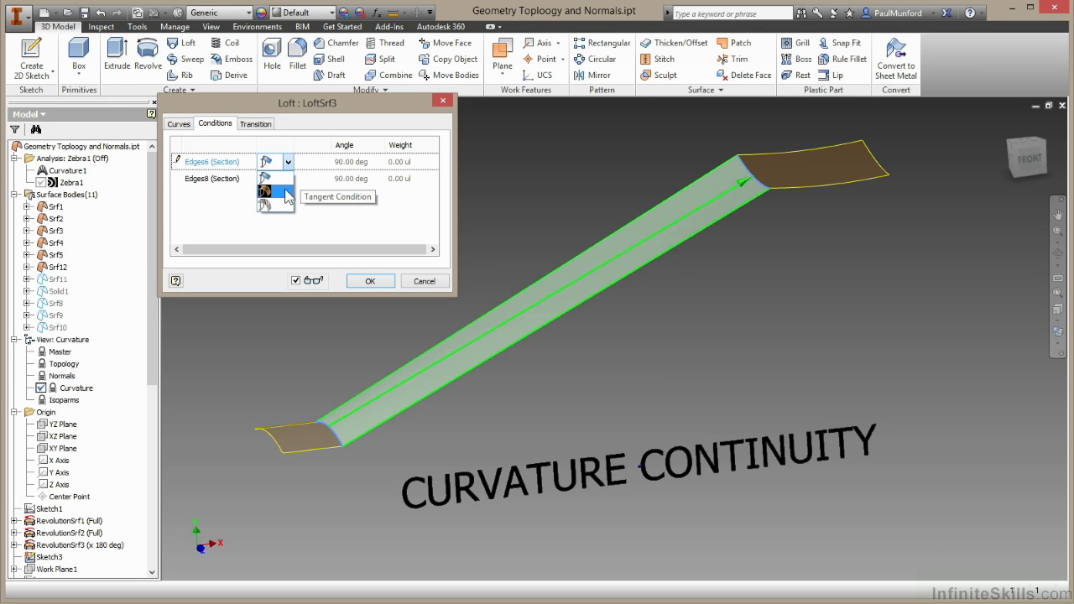
left_click(285, 195)
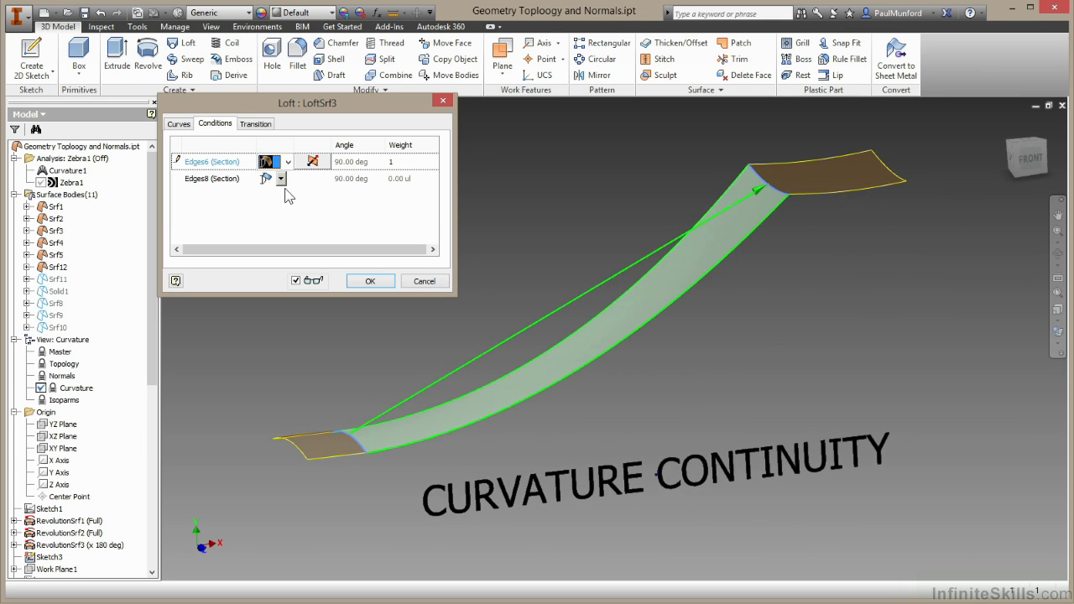
left_click(306, 168)
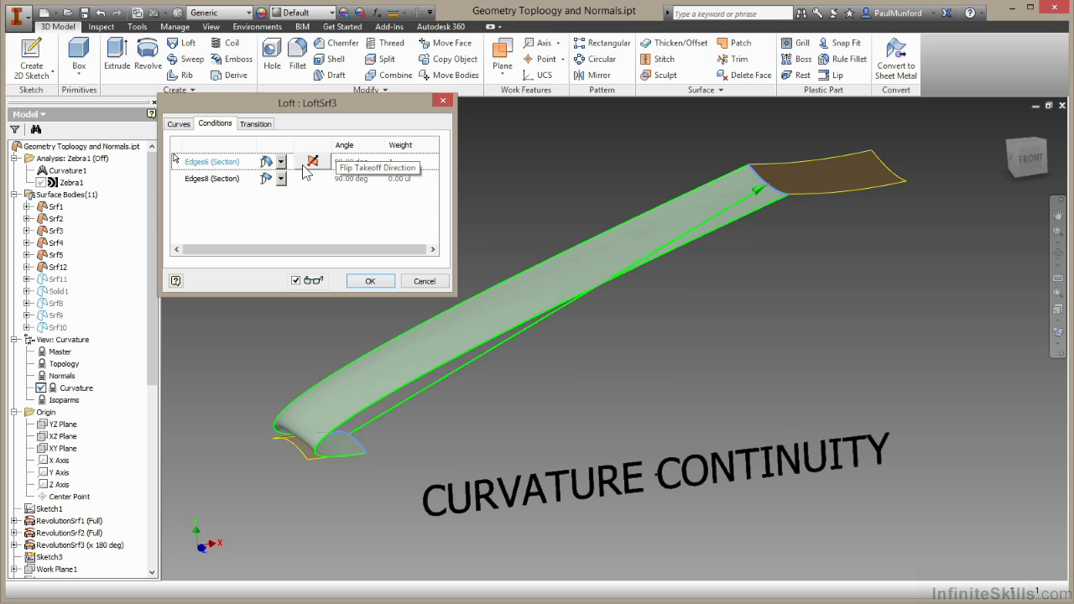
left_click(306, 168)
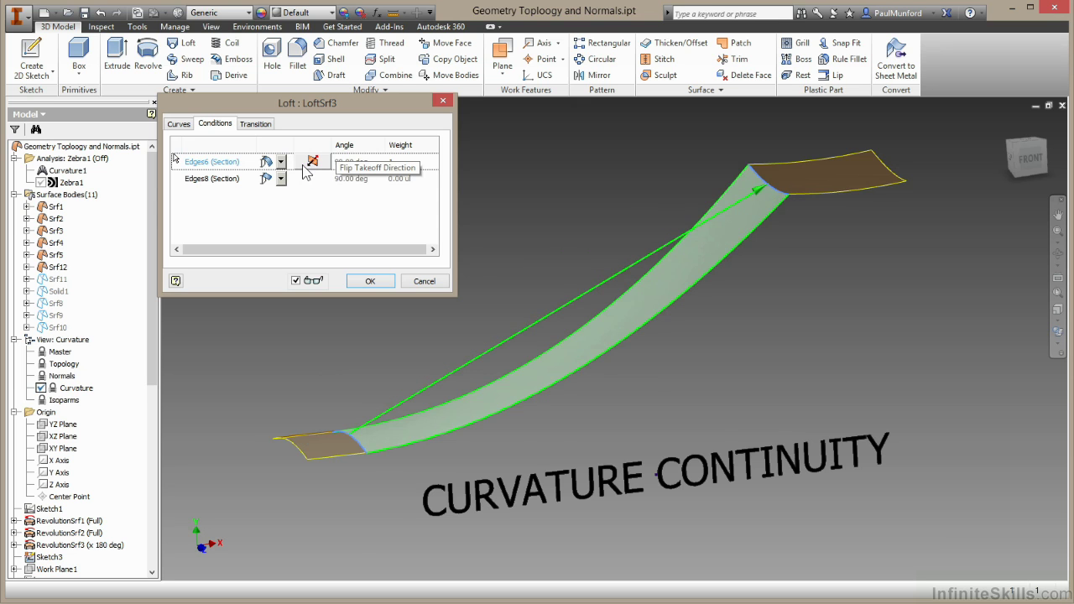
left_click(285, 180)
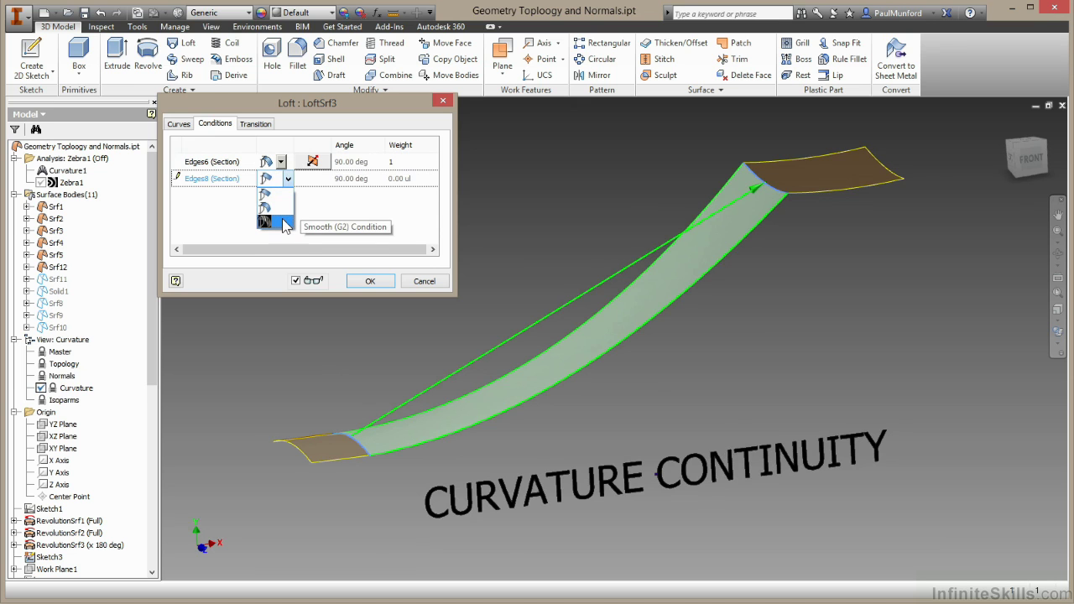
left_click(286, 224)
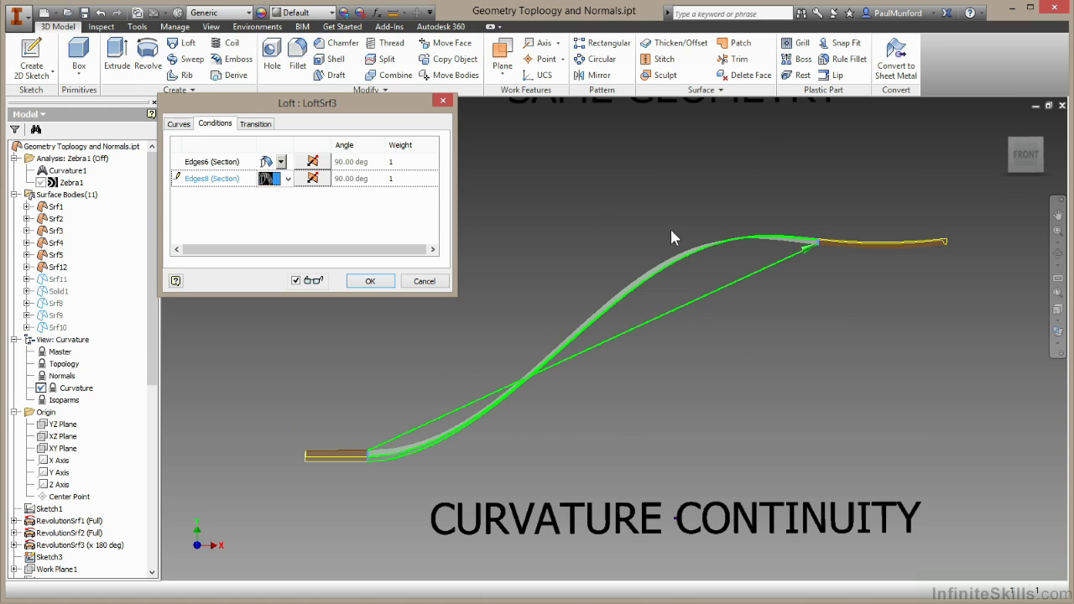
Apply the S-curved loft and turn on visibility of the Zebra1 stripe analysis.
left_click(370, 280)
middle_click_drag(374, 280, 208, 214, "shift")
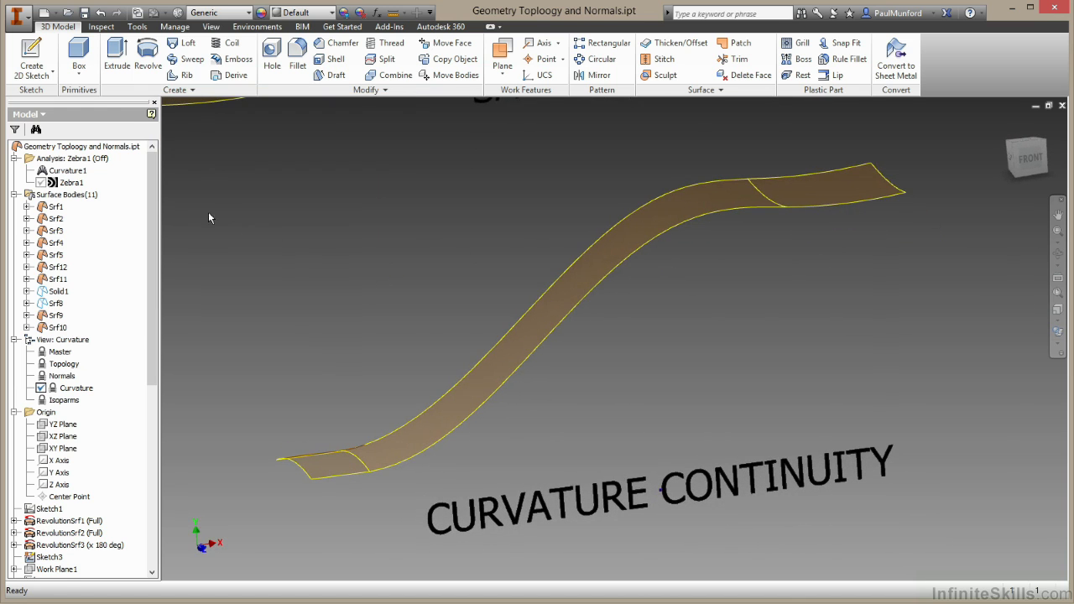
left_click(105, 159)
right_click(106, 160)
left_click(135, 178)
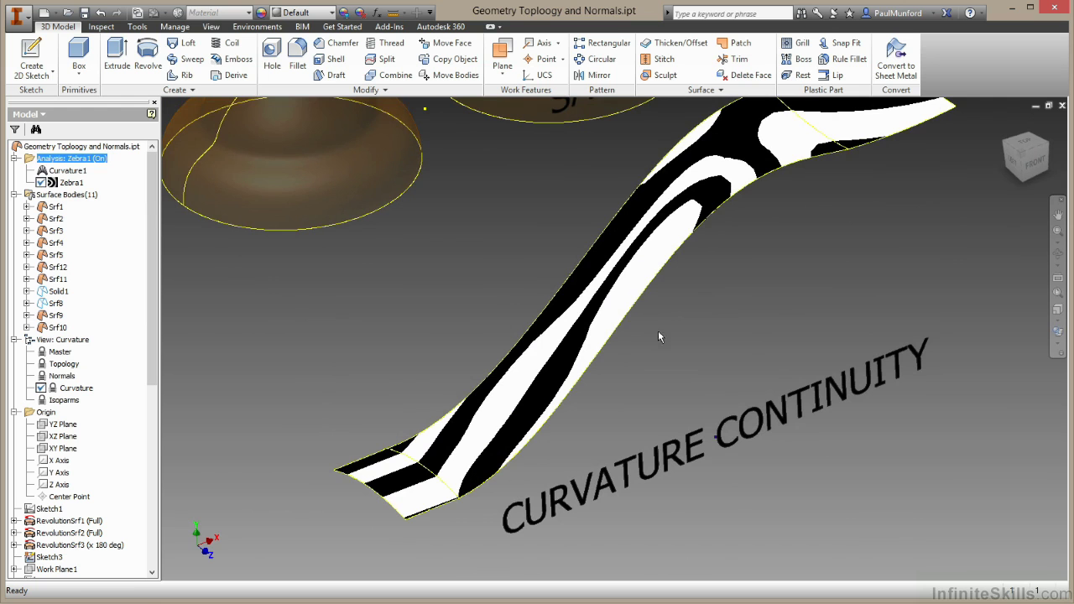
Switch the visual style to plain Shaded without edges.
left_click(1059, 350)
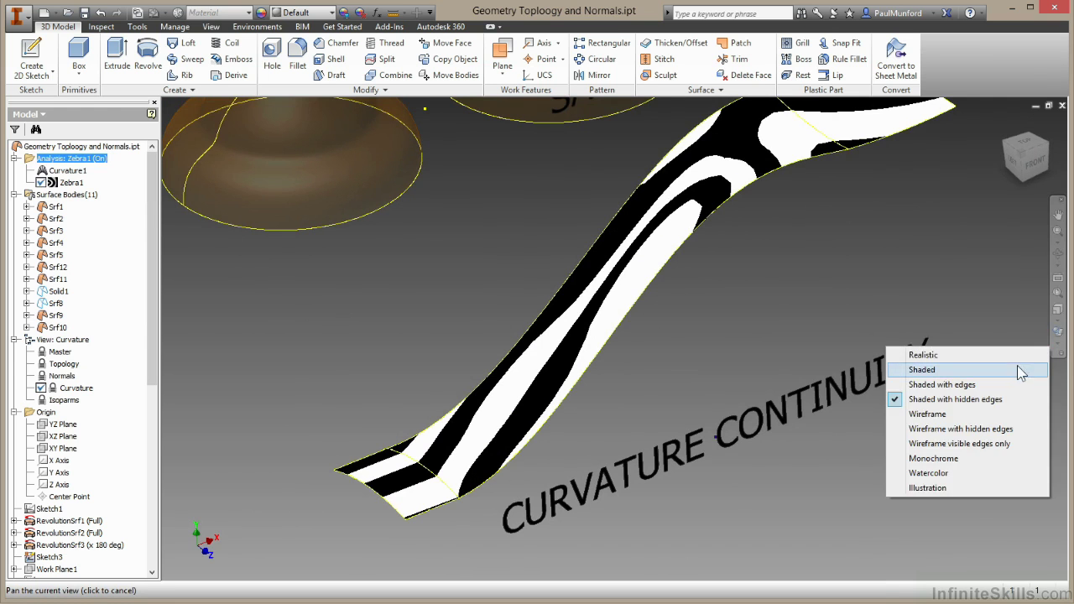
left_click(1016, 371)
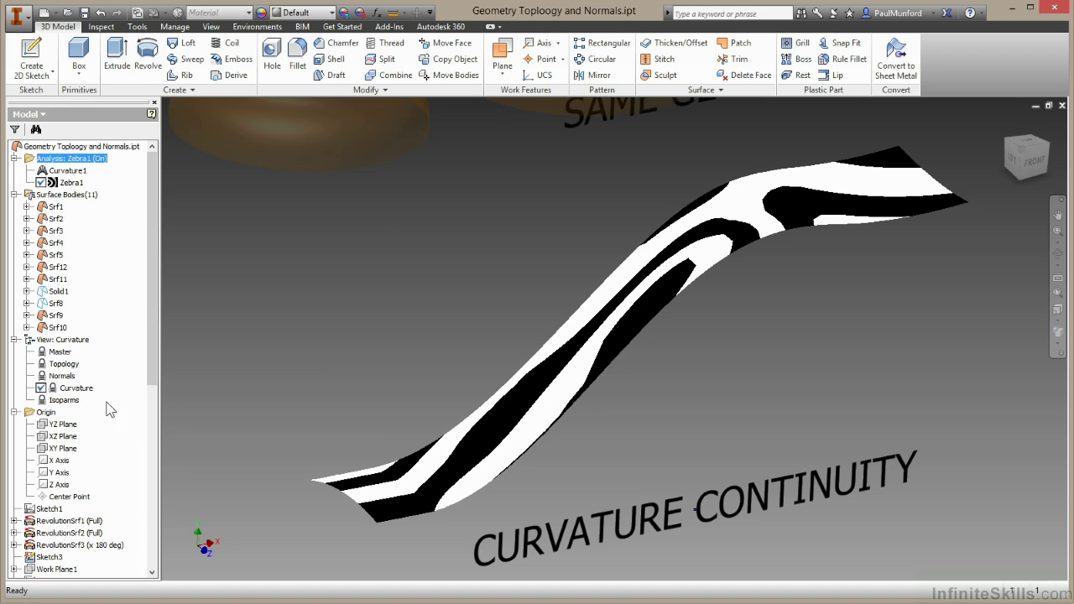
right_click(74, 402)
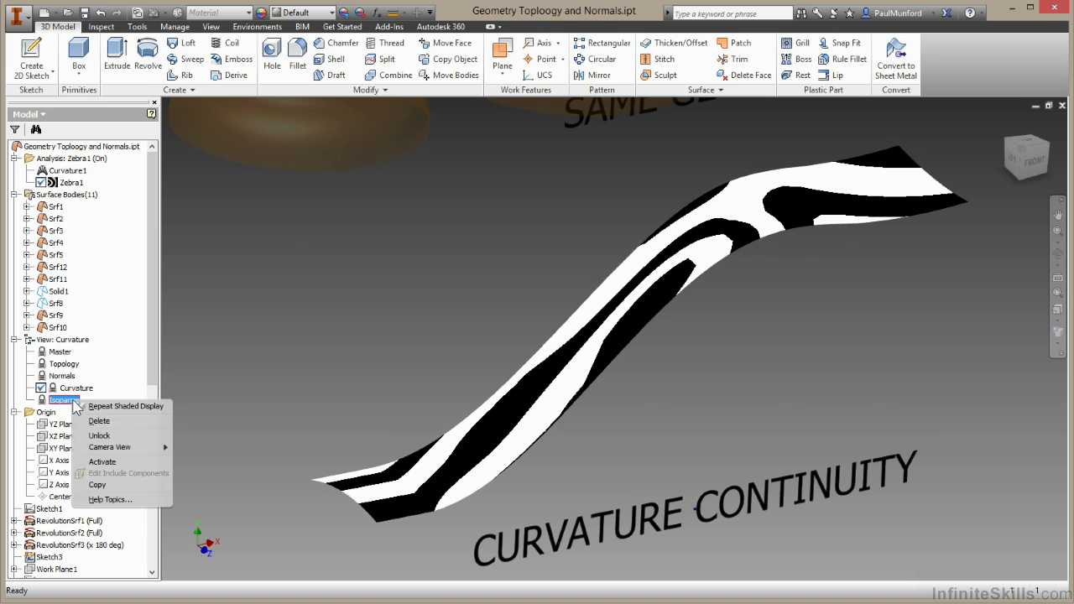
Activate the Isoparms design view showing the two ISOPARMS dome surfaces.
left_click(100, 462)
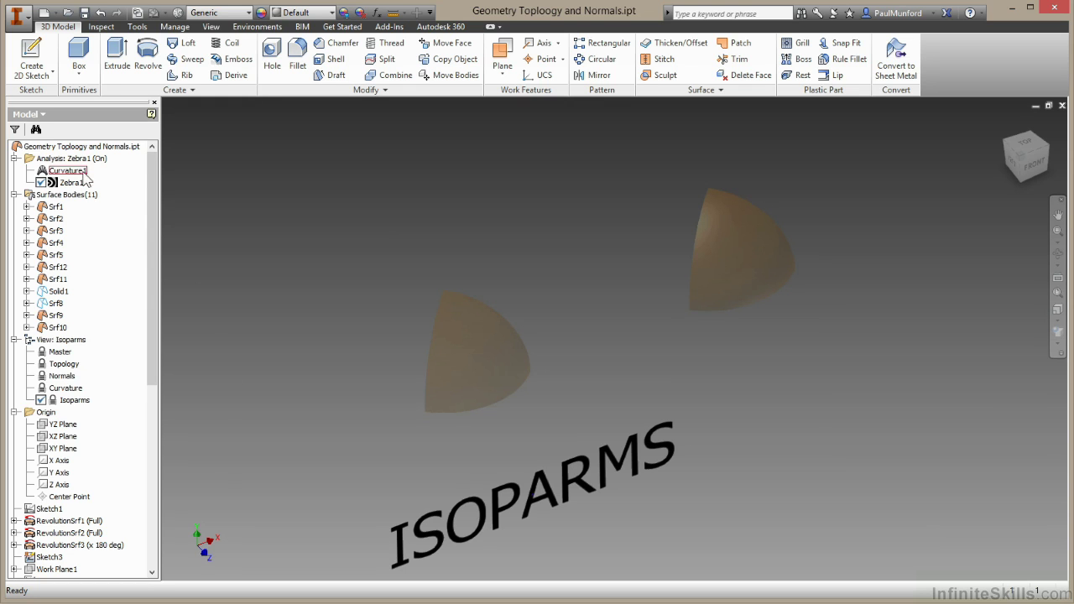
Activate the Curvature1 analysis to draw isoparametric grid lines across both ISOPARMS domes.
right_click(81, 171)
left_click(107, 207)
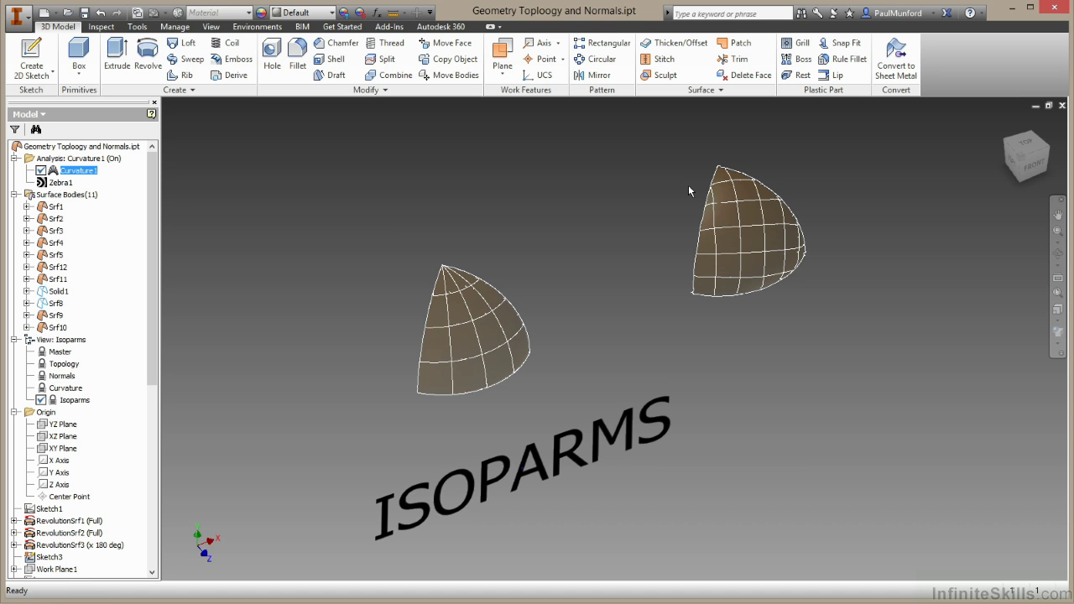
Extend the right surface's side and bottom boundary edges by 1.00 mm.
left_click(702, 90)
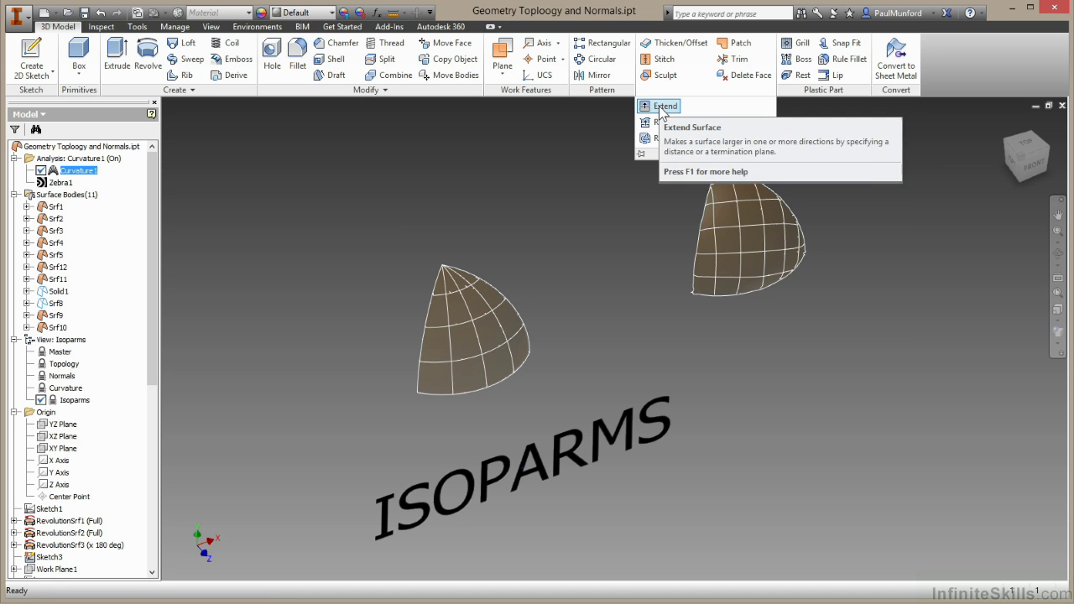
left_click(664, 108)
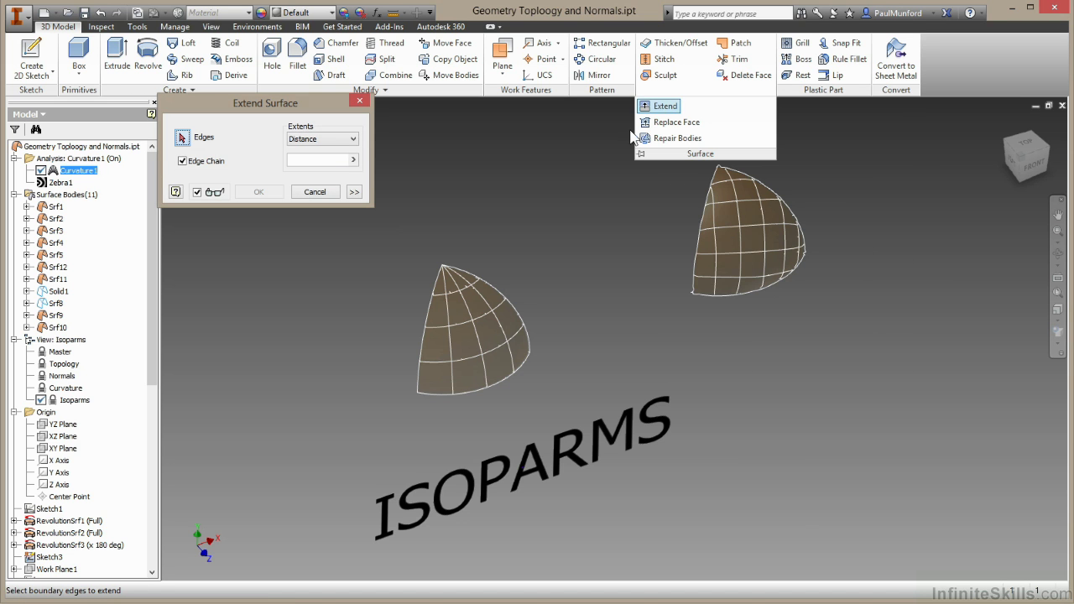
left_click(707, 207)
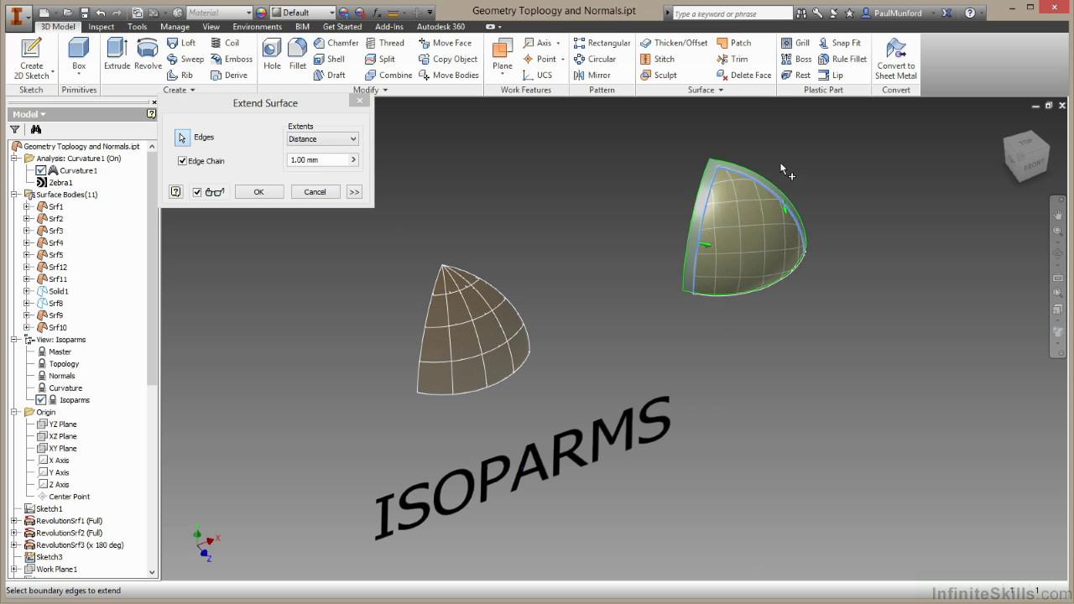
left_click(796, 267)
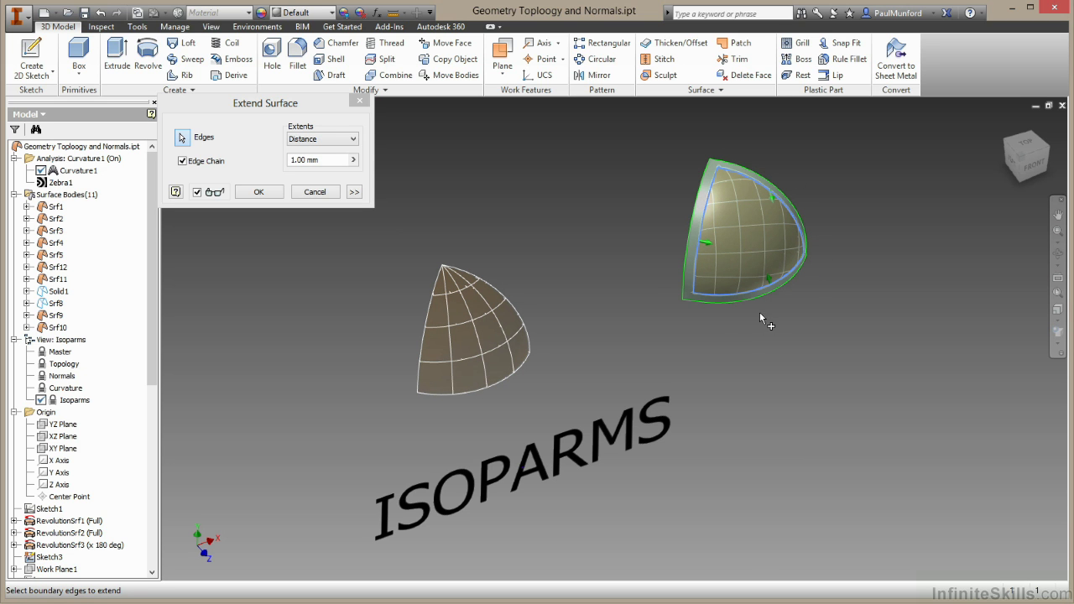
left_click(267, 193)
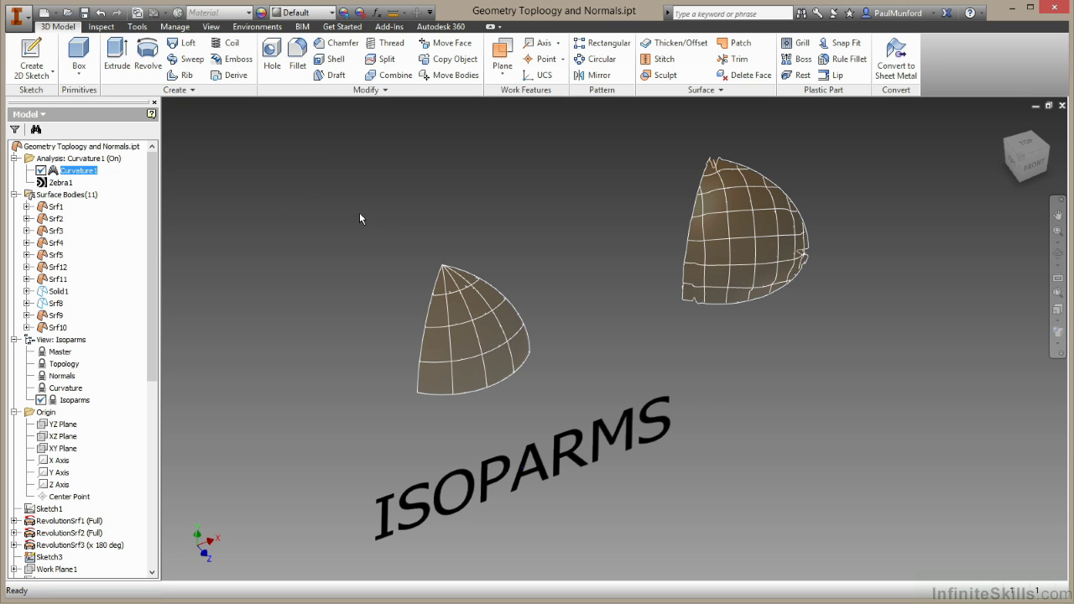
Attempt a 0.75 mm extension of the left surface's edges, then dismiss the failure warning.
right_click(359, 218)
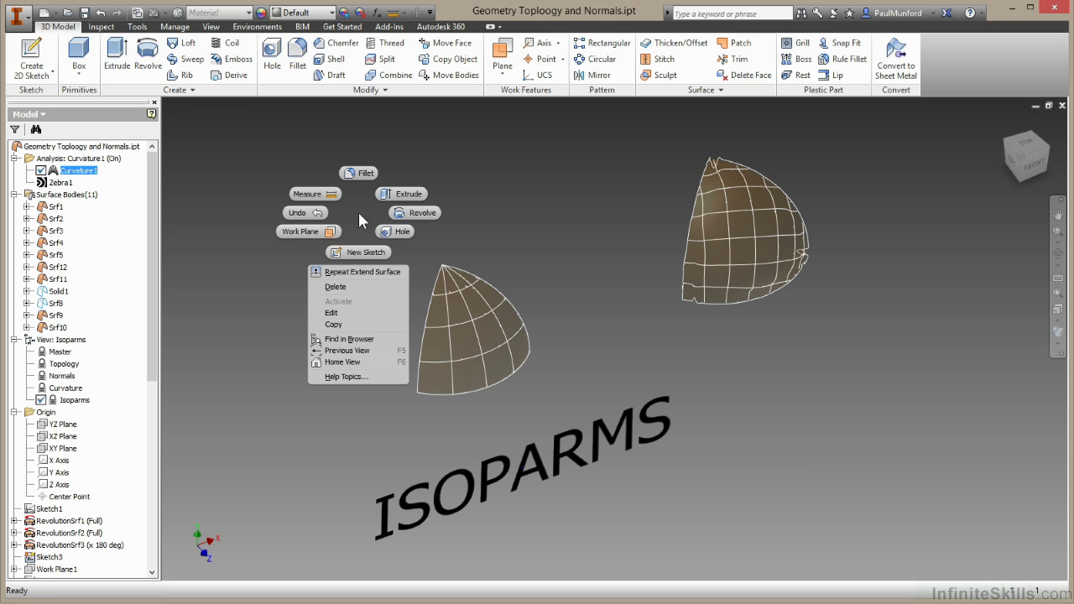
left_click(379, 272)
left_click(433, 289)
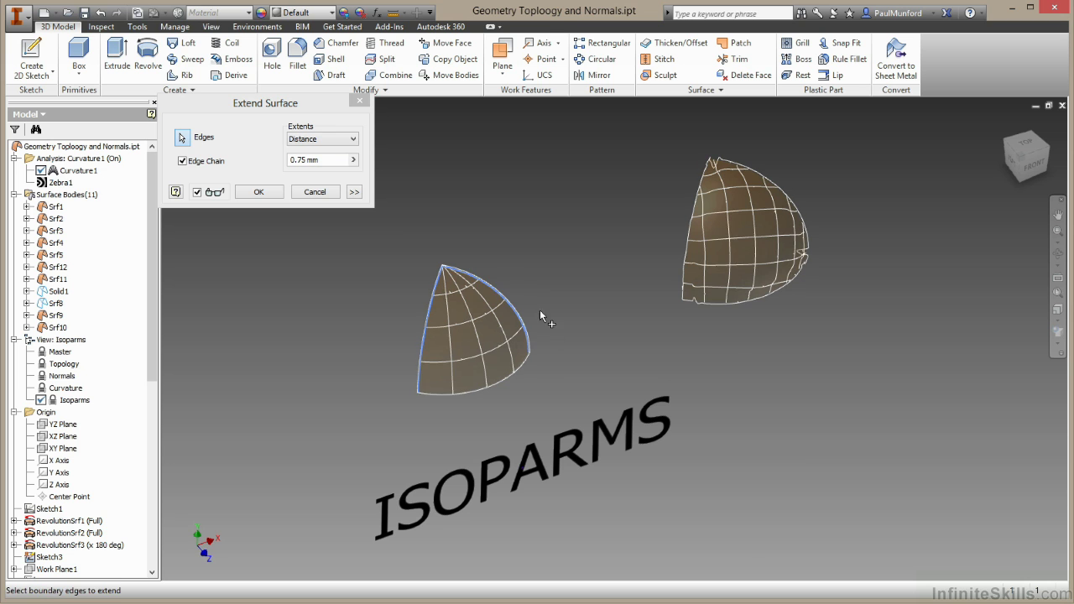
left_click(503, 375)
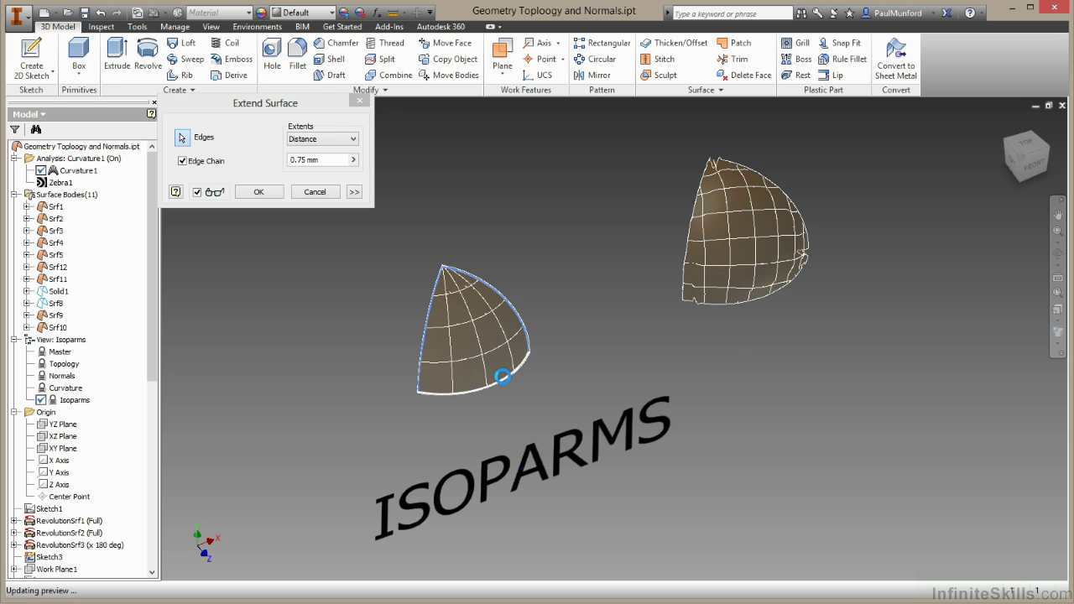
left_click(258, 191)
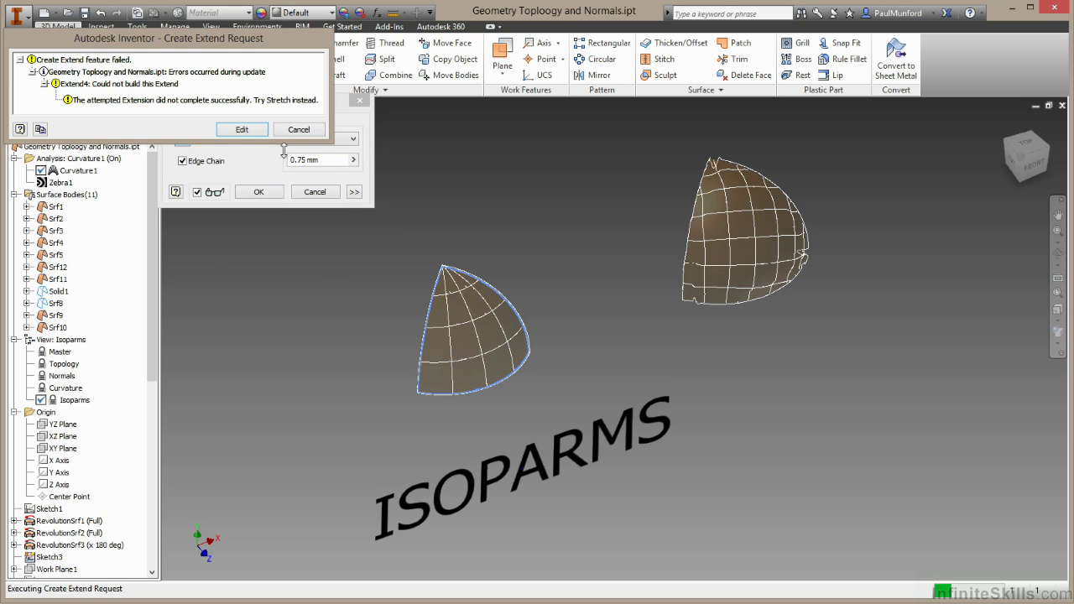
left_click(295, 130)
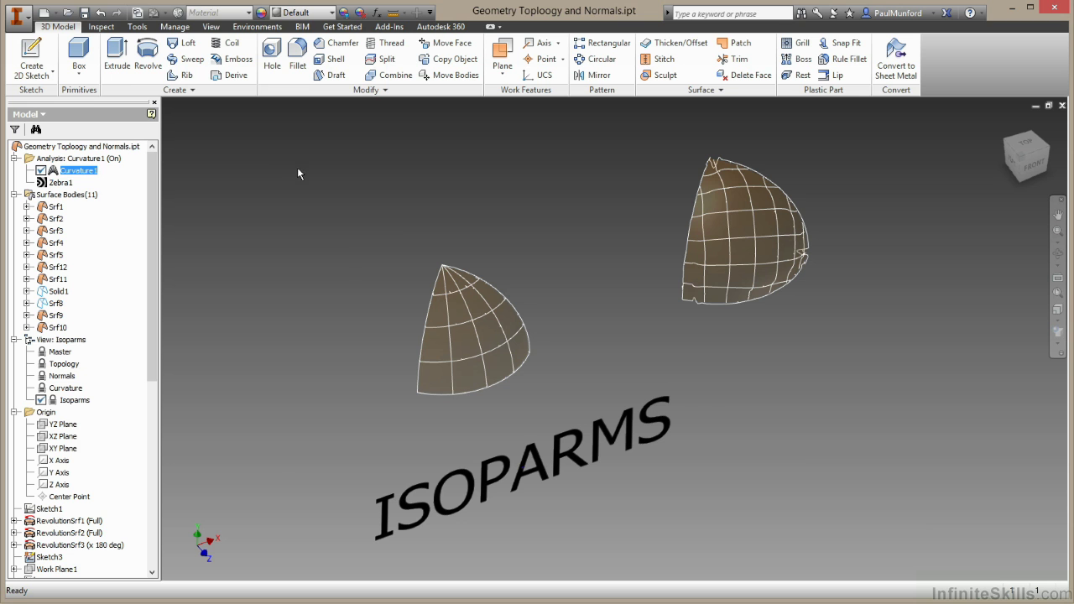
Extend the left surface's bottom edge downward by 1.50 mm.
right_click(298, 169)
left_click(308, 226)
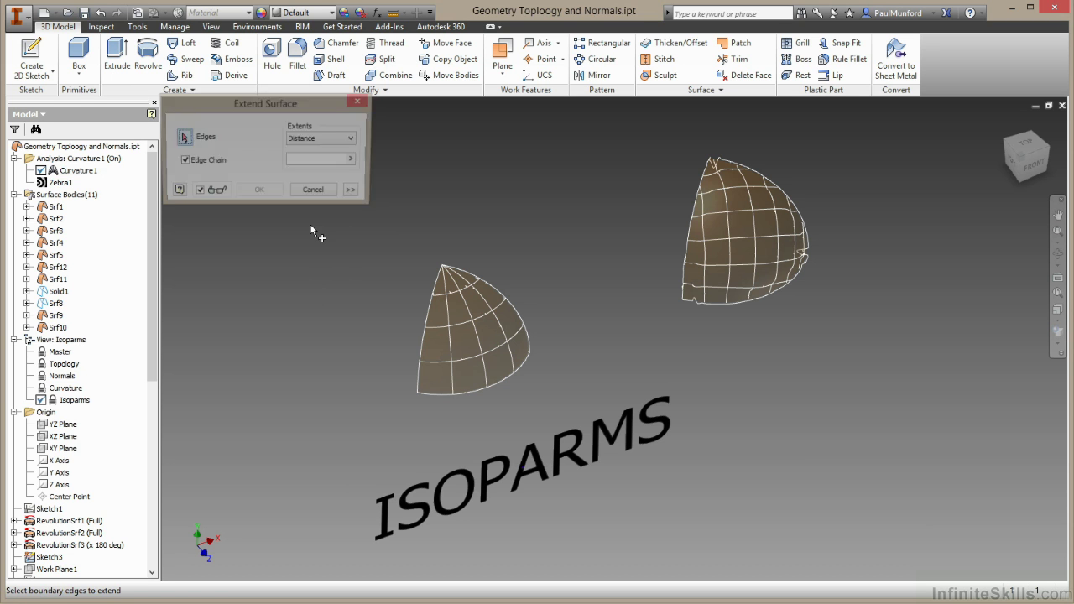
left_click(435, 398)
left_click_drag(491, 415, 491, 419)
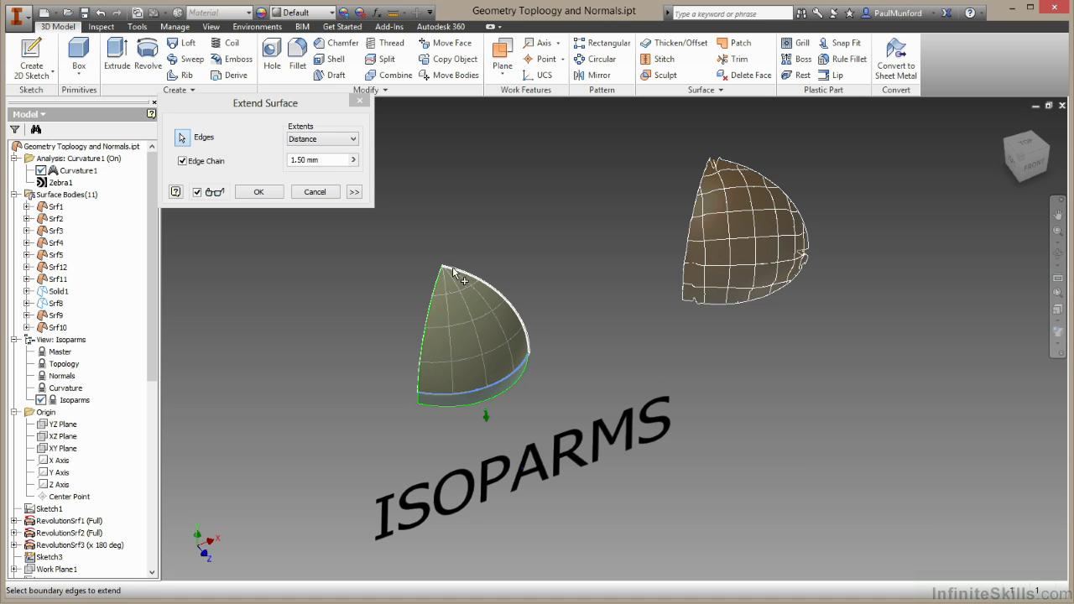
left_click(261, 193)
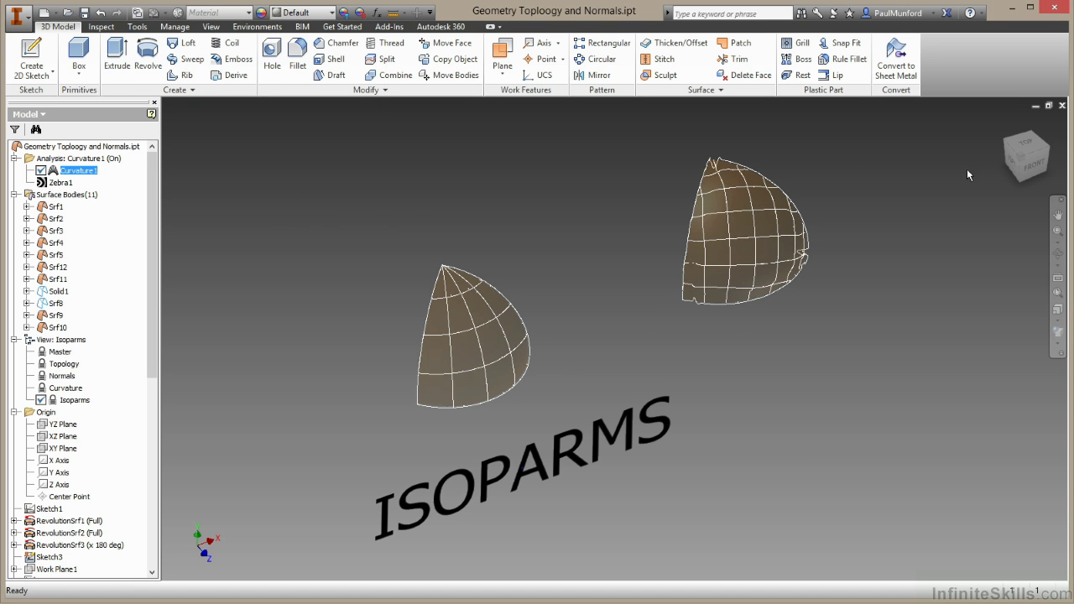
Show the whole model from the FRONT view with all titled example surfaces visible.
left_click(1032, 163)
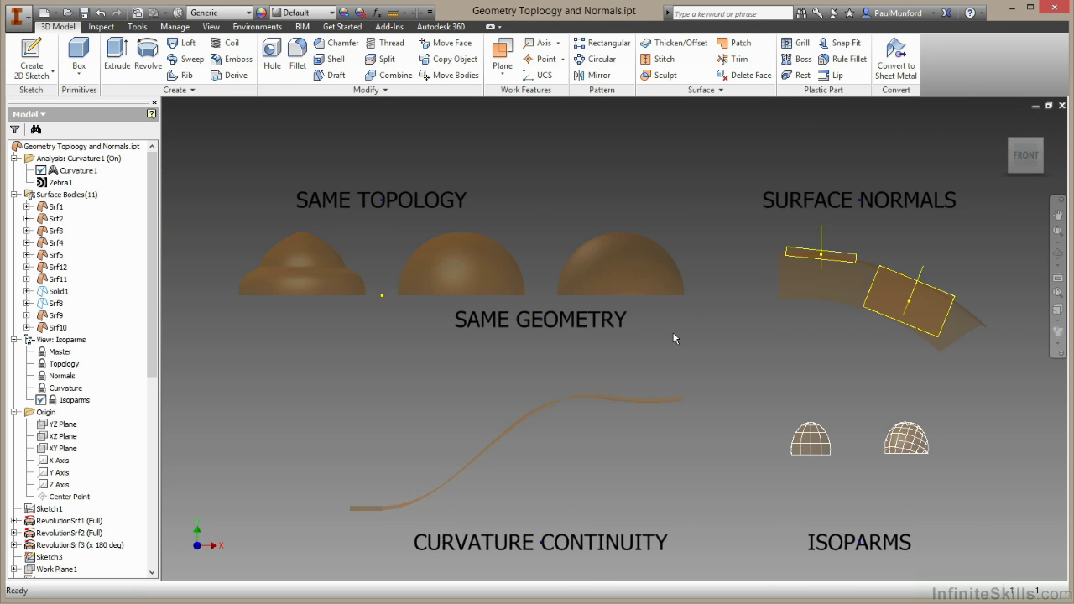